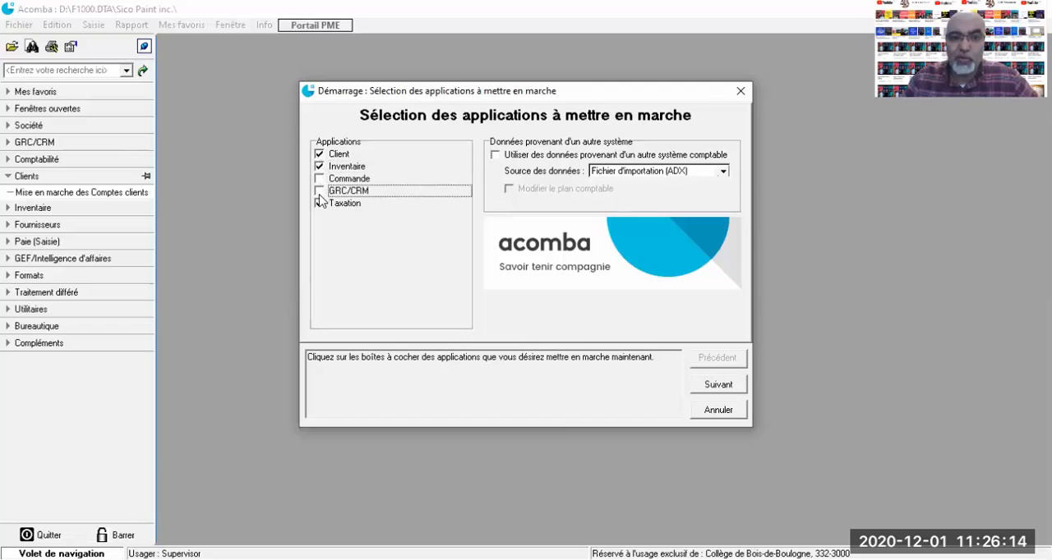
Advance the startup wizard with the selected applications, keeping the default inventory, customer-account and payment settings, up to the receivable account details
left_click(721, 386)
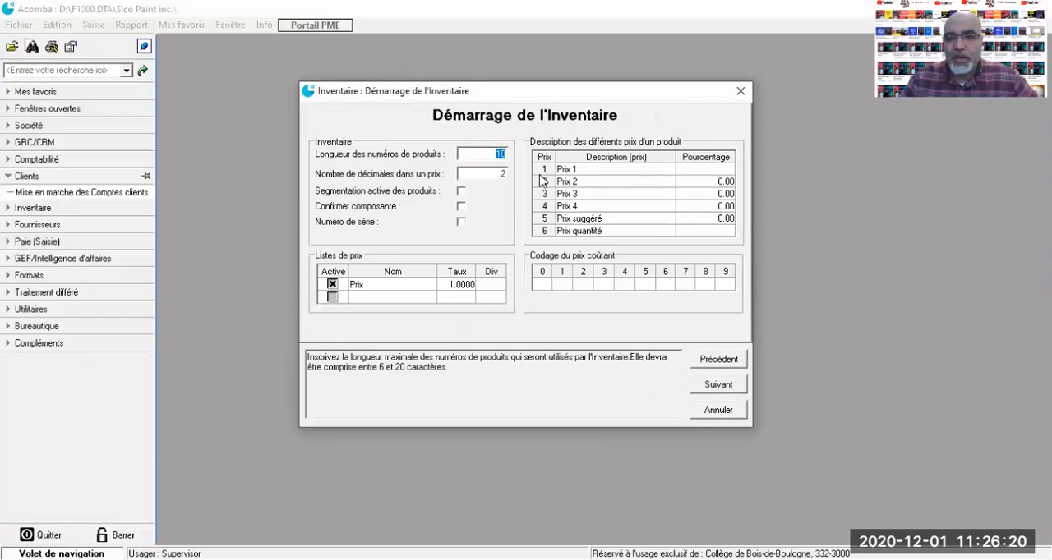
left_click(712, 386)
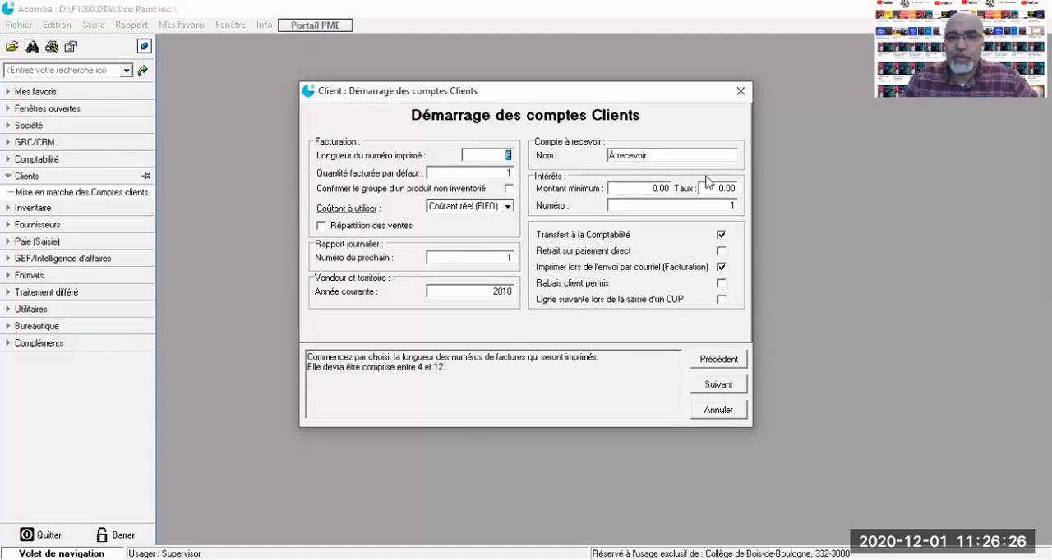
left_click(719, 385)
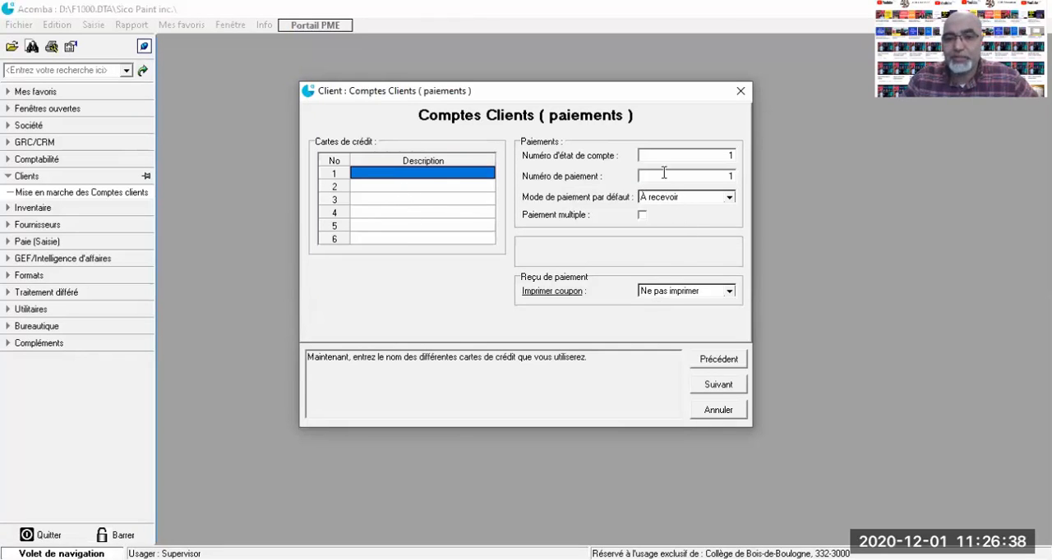
left_click(734, 385)
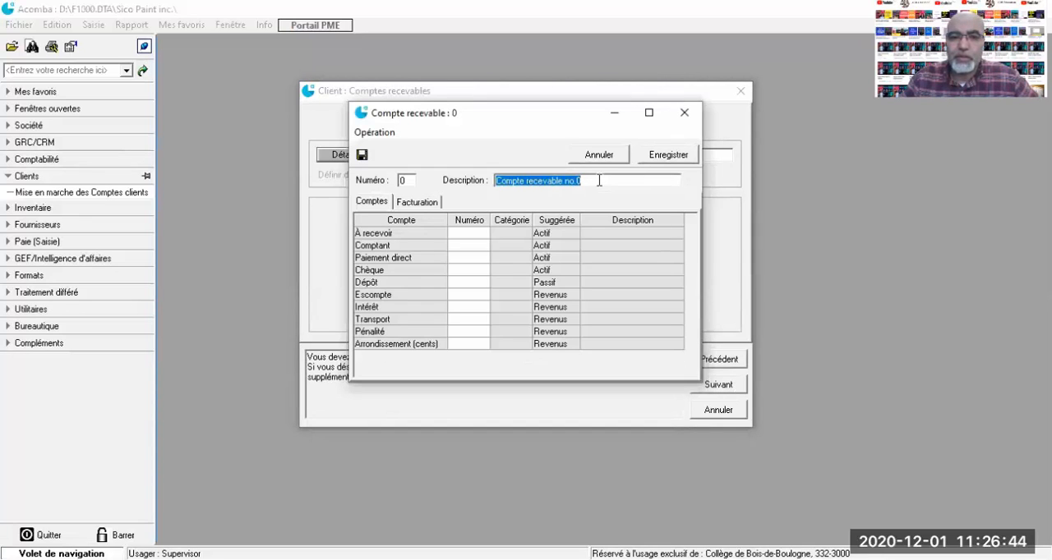
Assign ledger account 1201 Comptes clients to the À recevoir row of receivable account 0
left_click(460, 235)
left_click(462, 232)
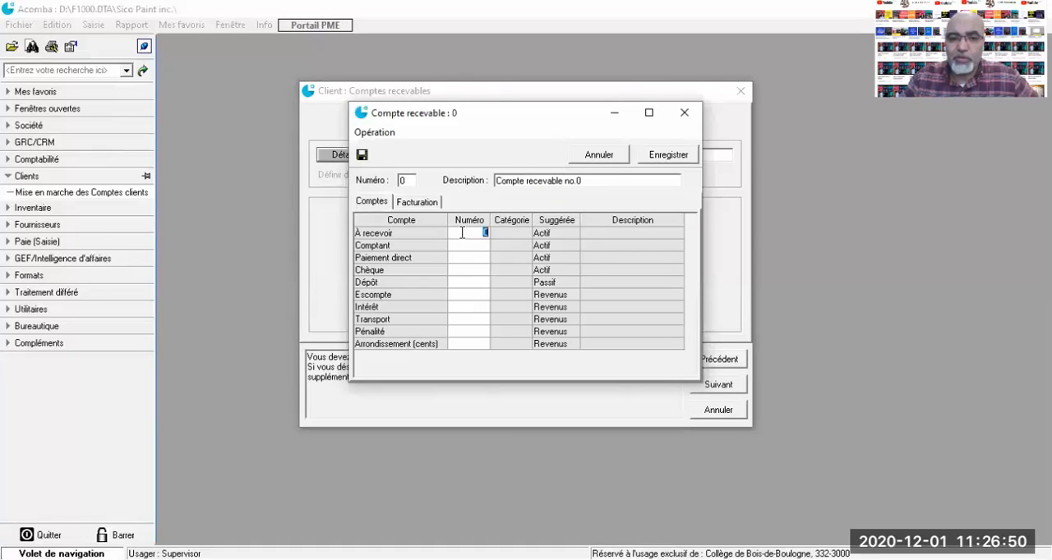
left_click(462, 232)
double_click(462, 234)
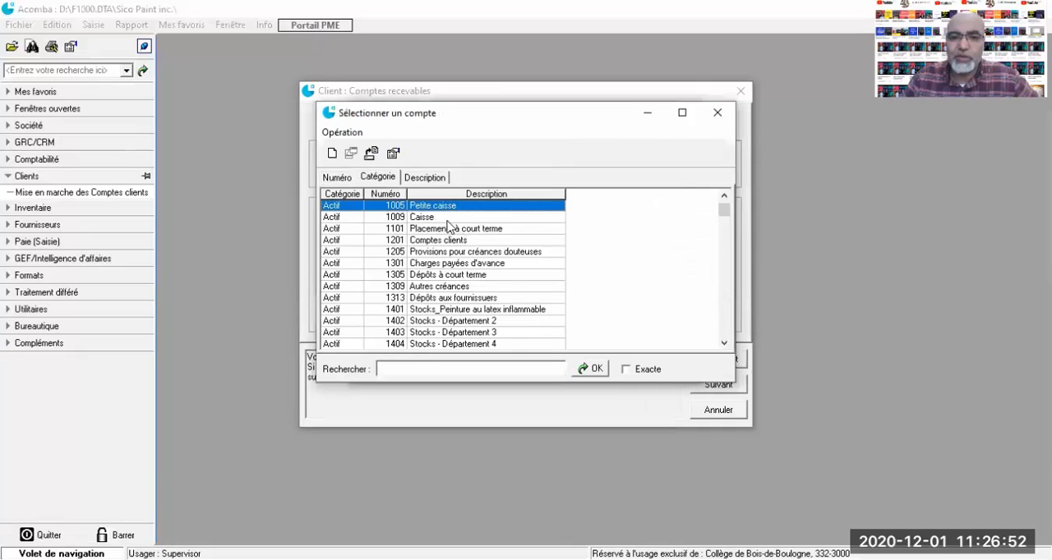
left_click(435, 240)
double_click(436, 241)
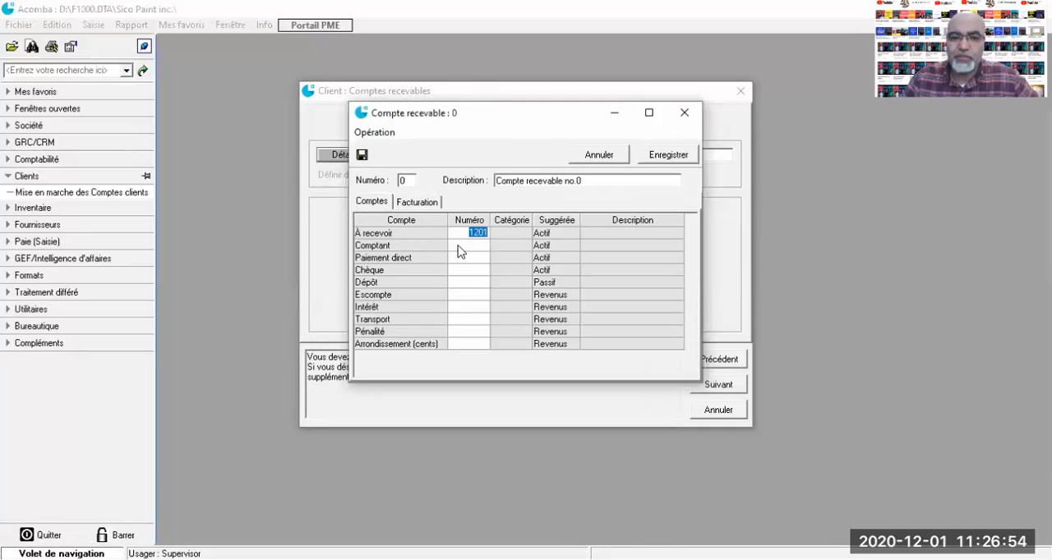
Set the Comptant account number to 1005
left_click(462, 246)
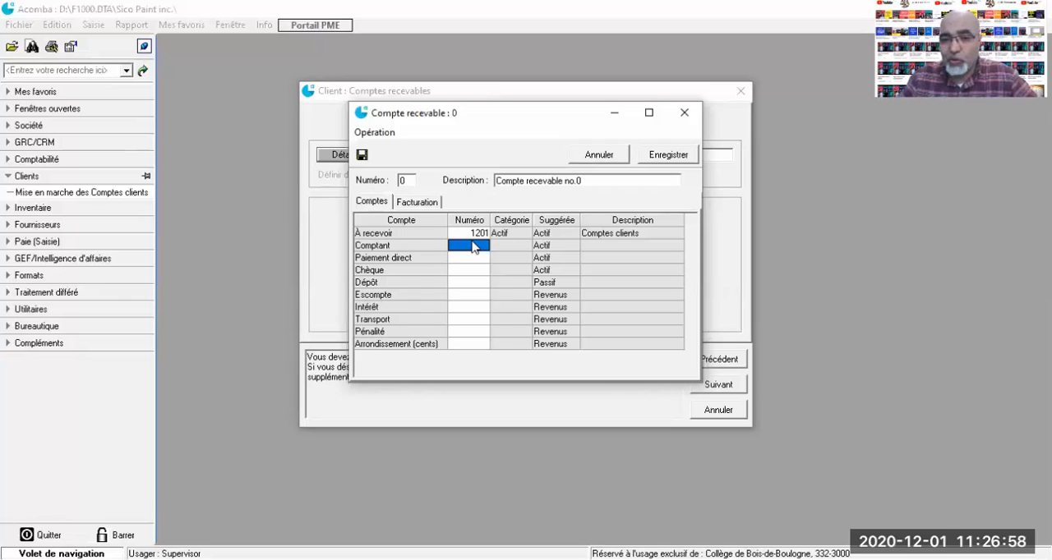
type("1005")
key("Return")
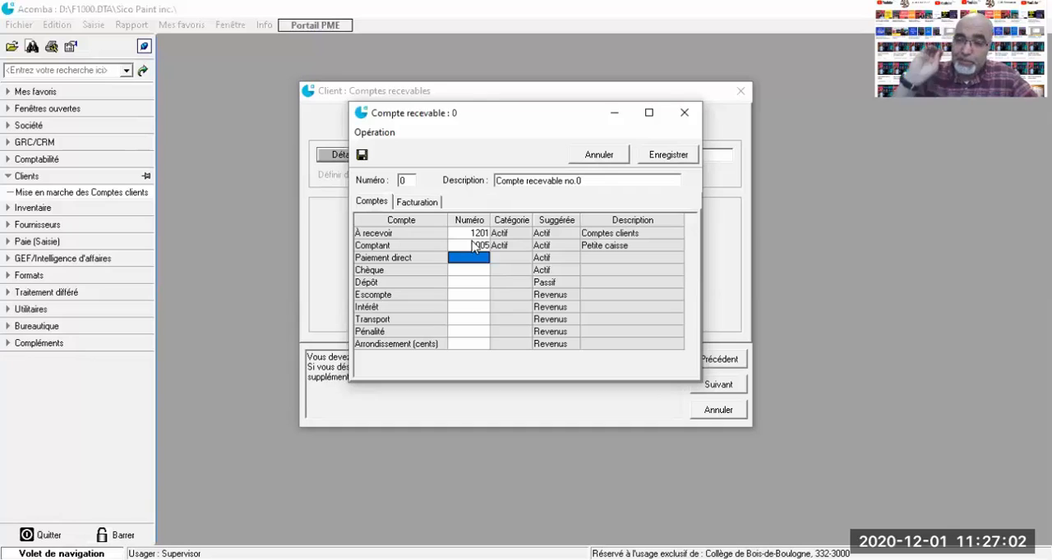
Set both the Paiement direct and Chèque account numbers to 1001
type("1060")
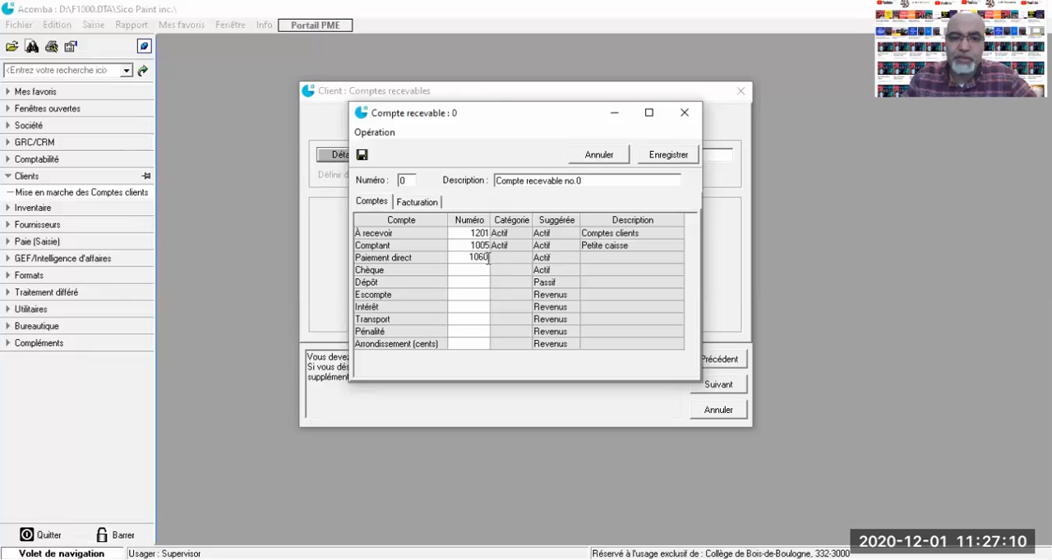
key("BackSpace")
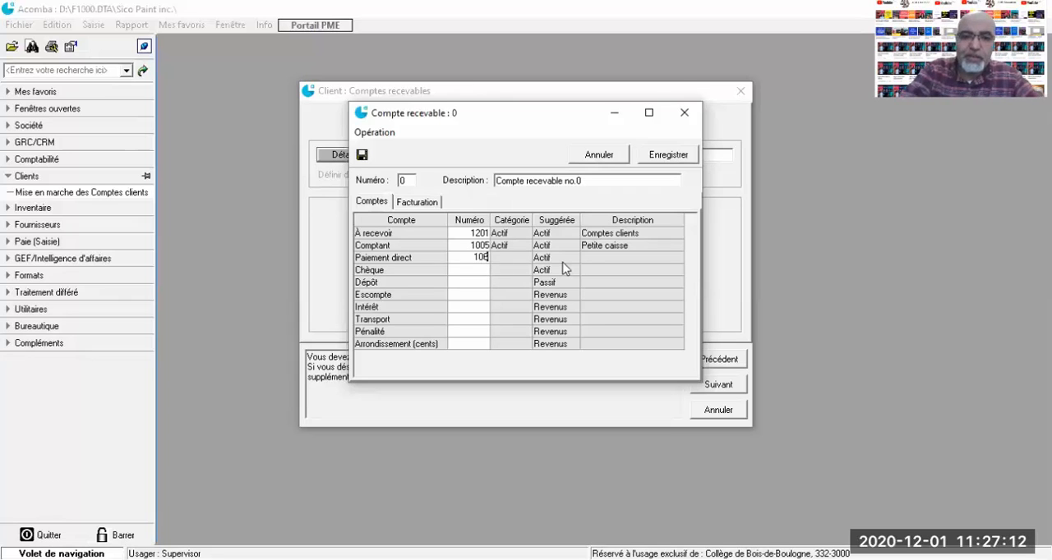
key("BackSpace")
type("01")
key("Return")
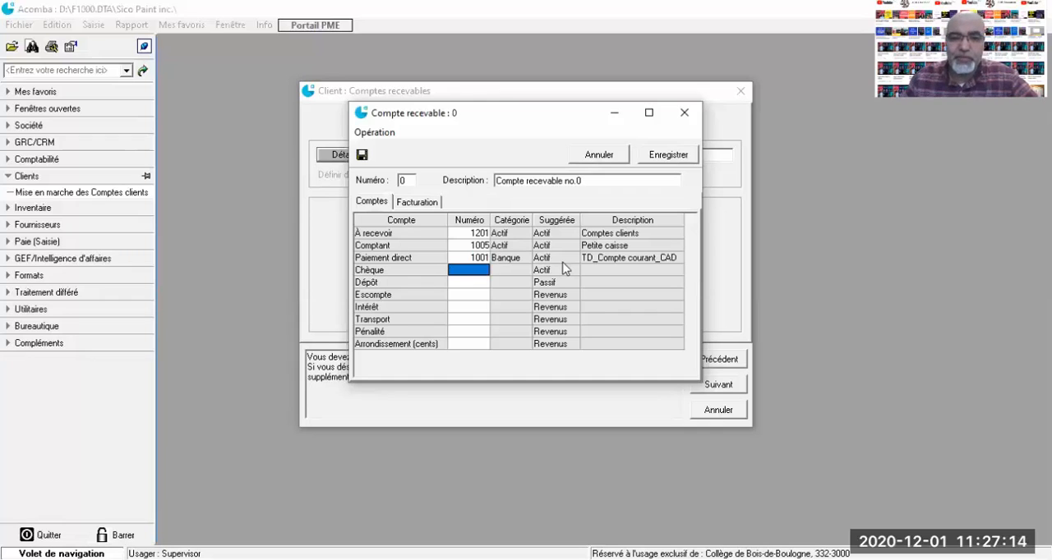
type("1001")
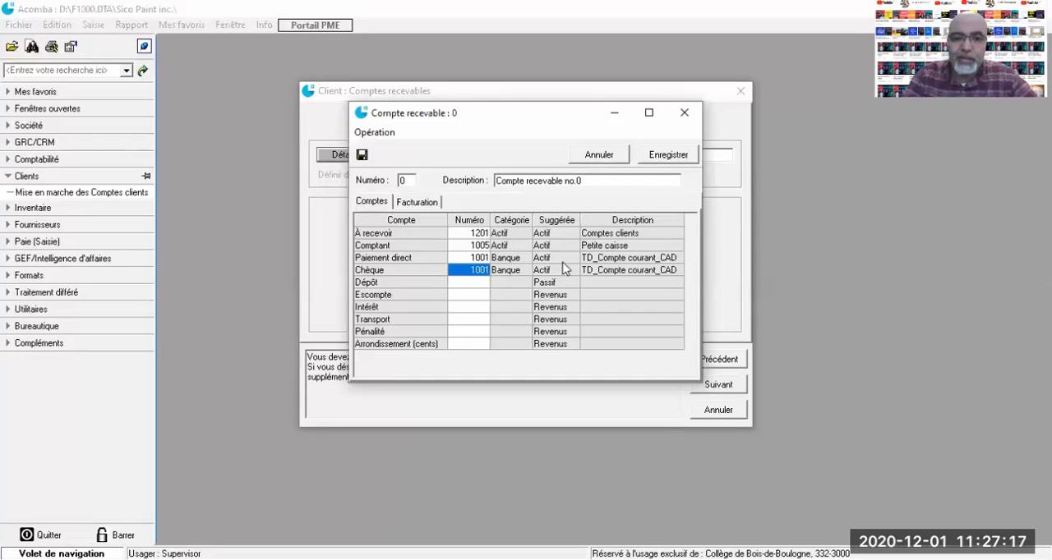
key("Return")
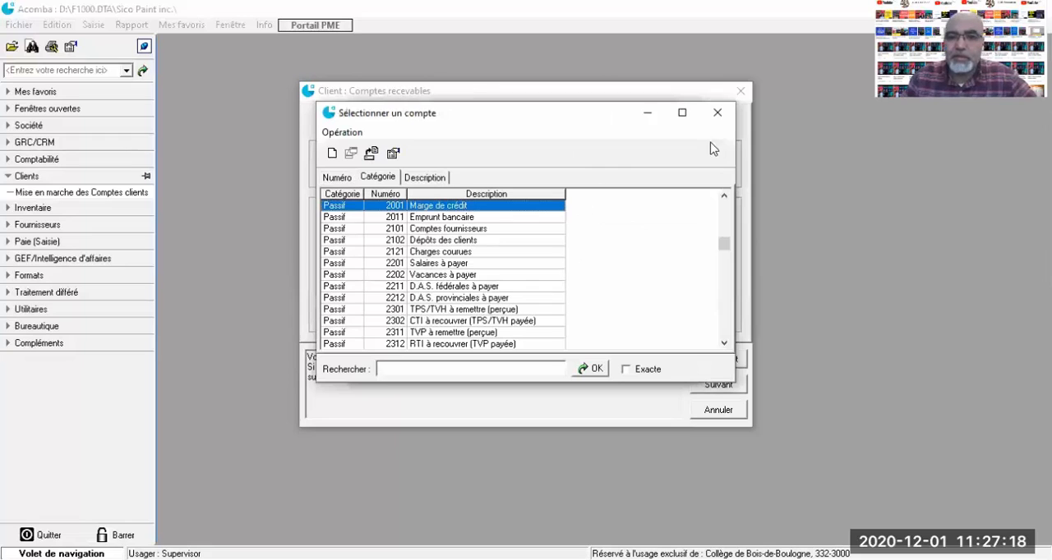
Dismiss the account selection list and set the Dépôt account number to 2102
left_click(722, 110)
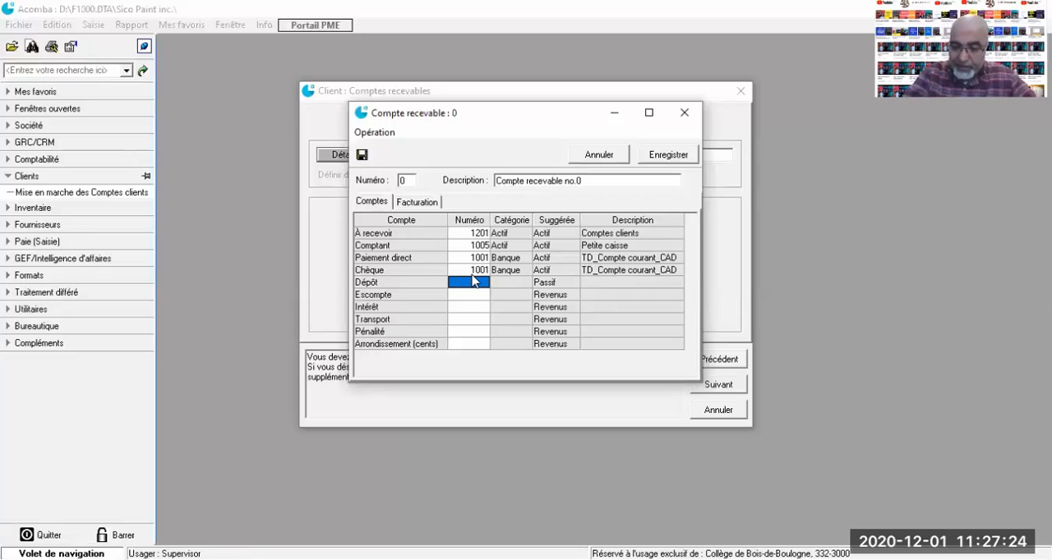
type("2")
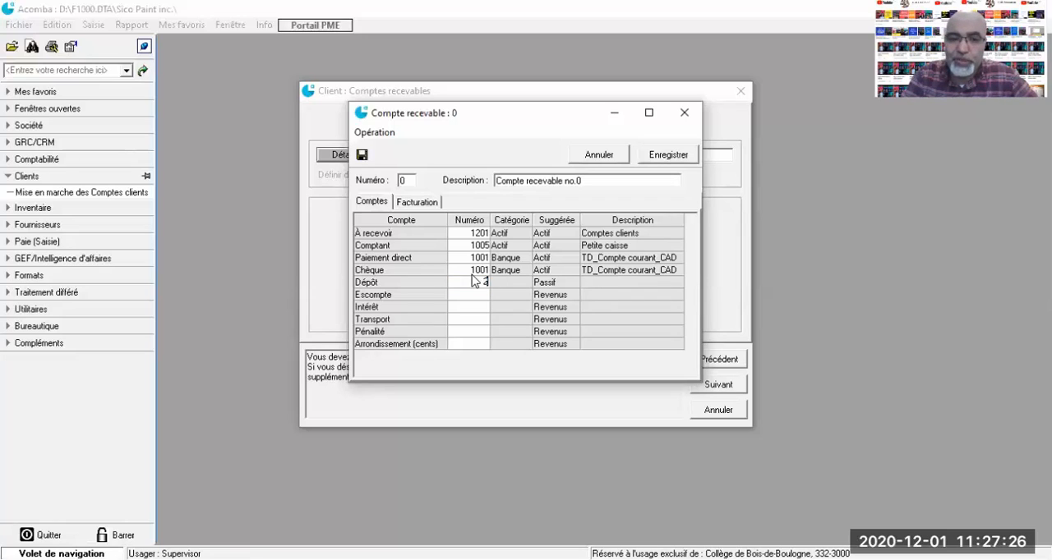
type("1")
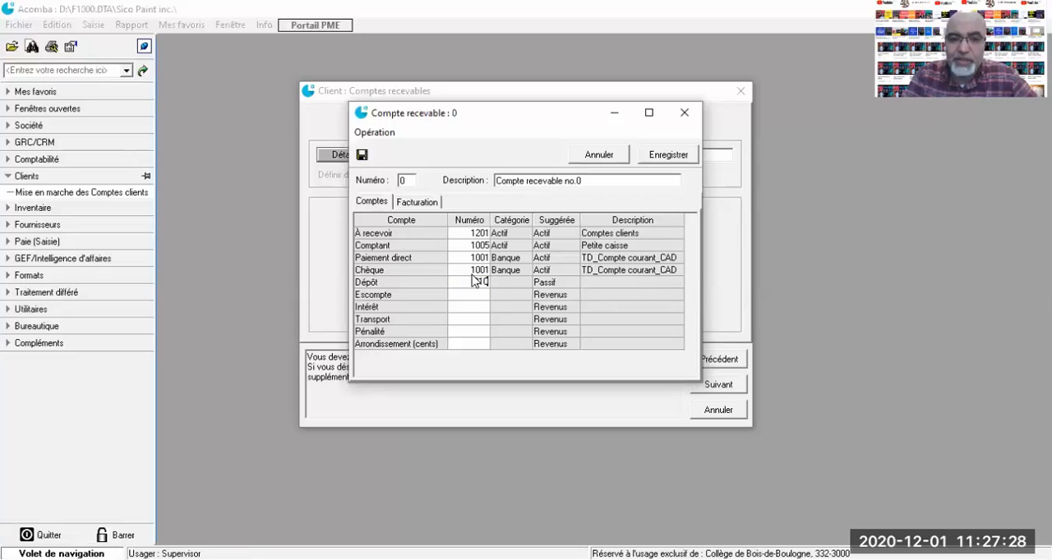
type("02")
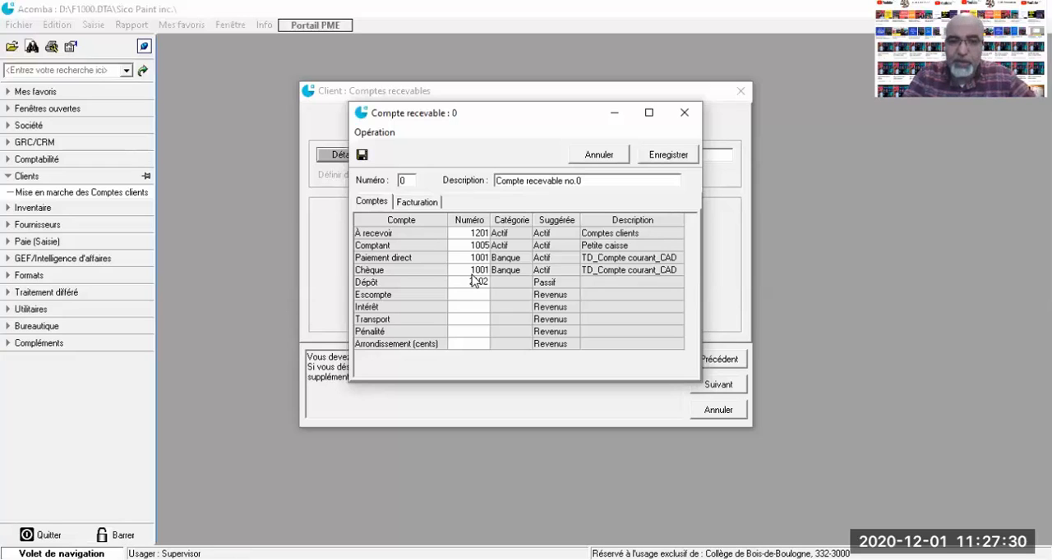
key("Return")
key("Return")
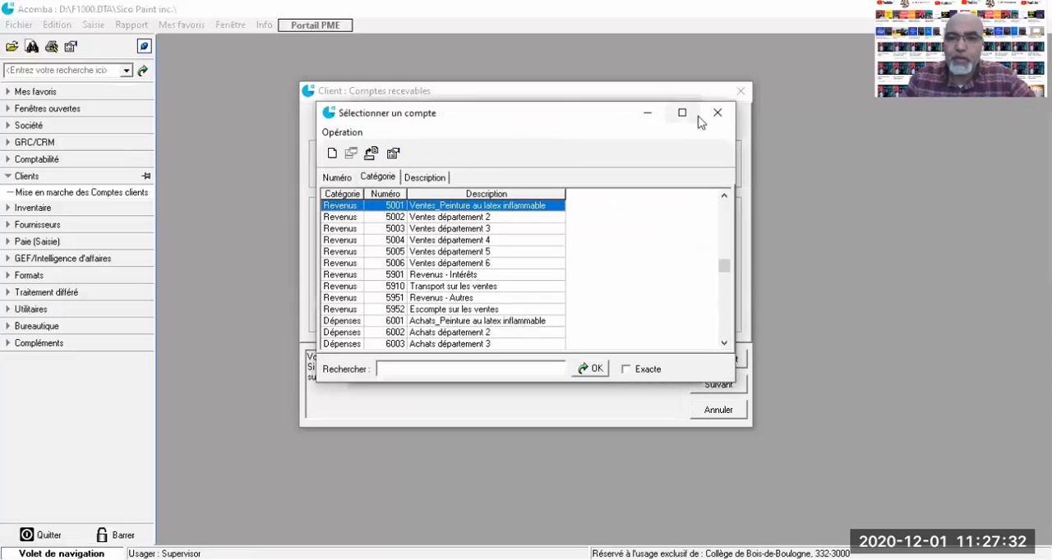
Set the Escompte account number to 5952 after consulting the list of revenue accounts
key("Escape")
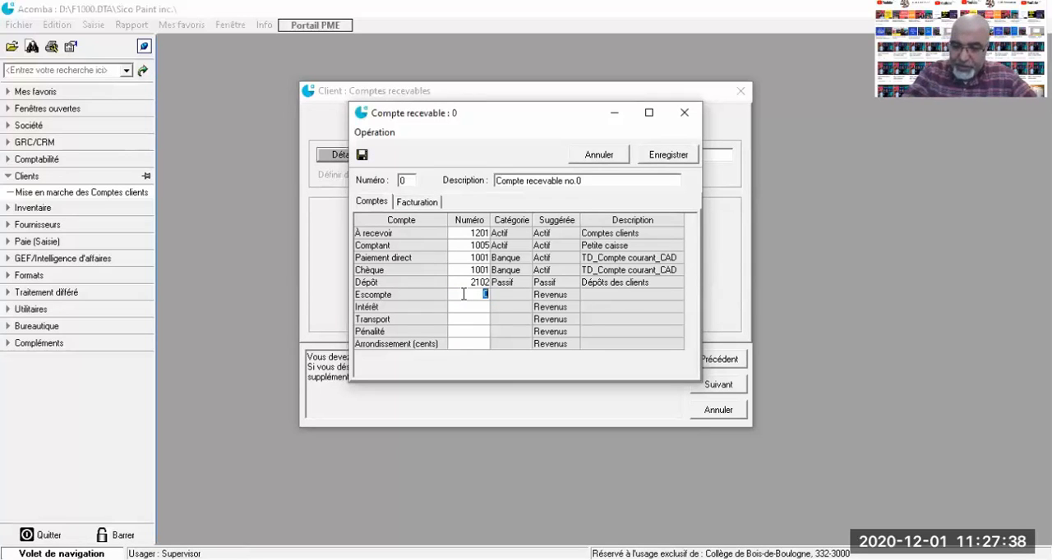
type("5952")
key("Return")
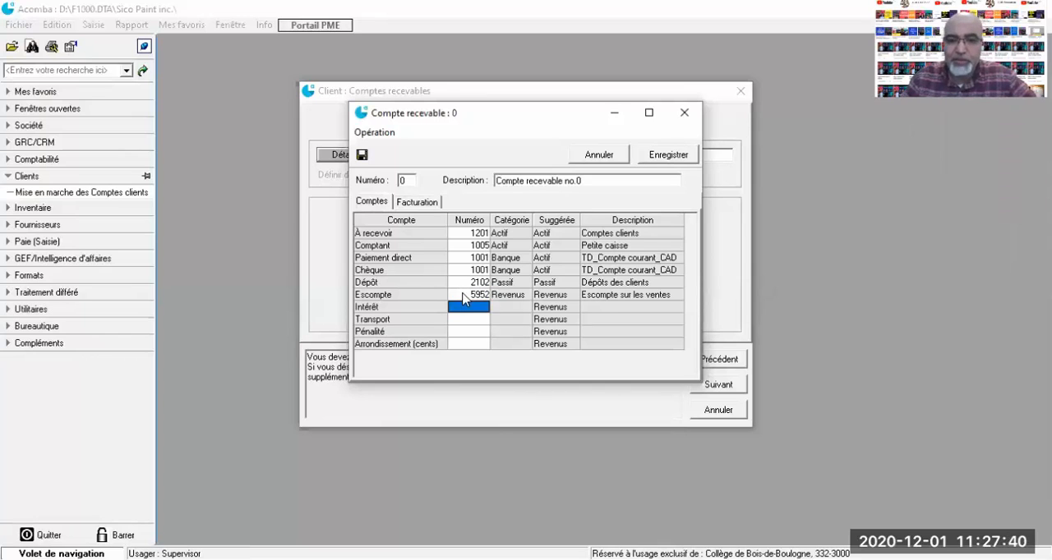
Assign account 5901 Revenus - Intérêts to the Intérêt row from the account list
left_click(461, 307)
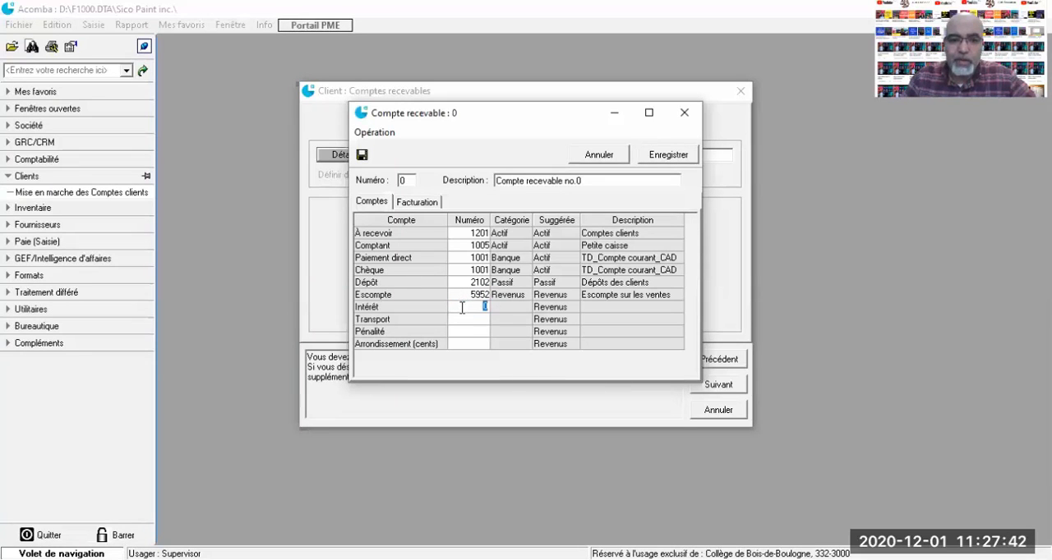
double_click(462, 308)
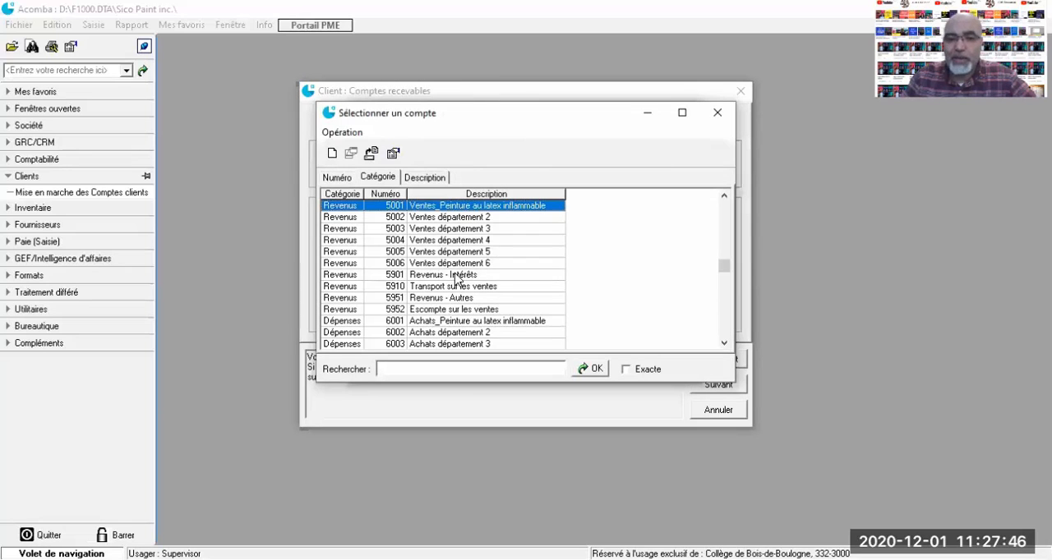
double_click(457, 277)
key("Return")
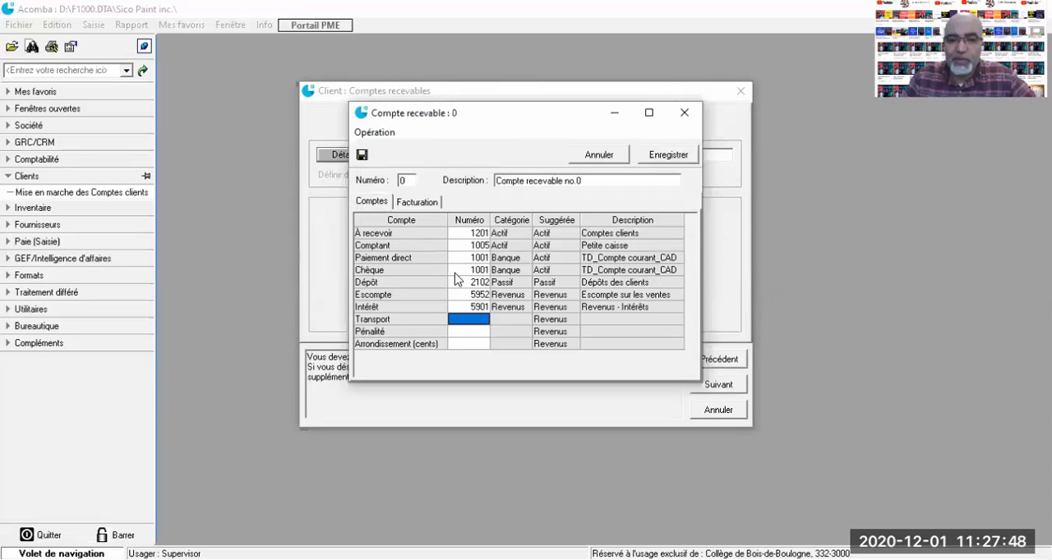
Assign account 5910 Transport sur les ventes to the Transport row from the account list
left_click(454, 319)
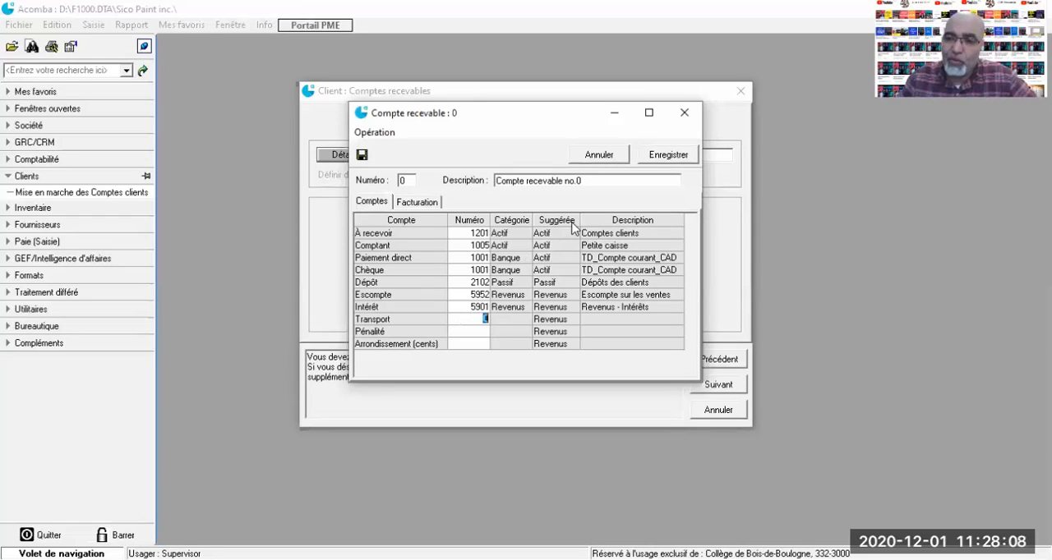
left_click(484, 319)
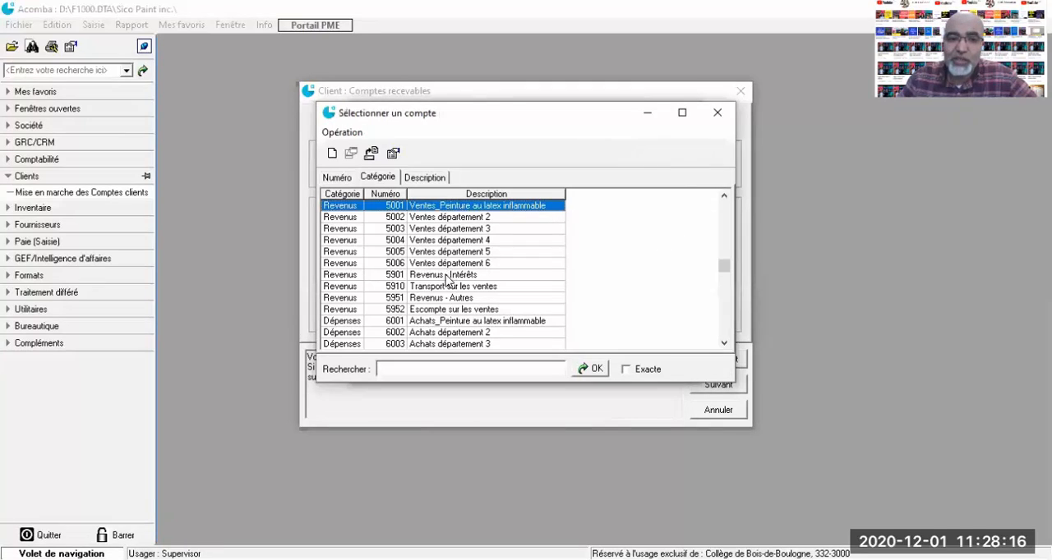
left_click(445, 287)
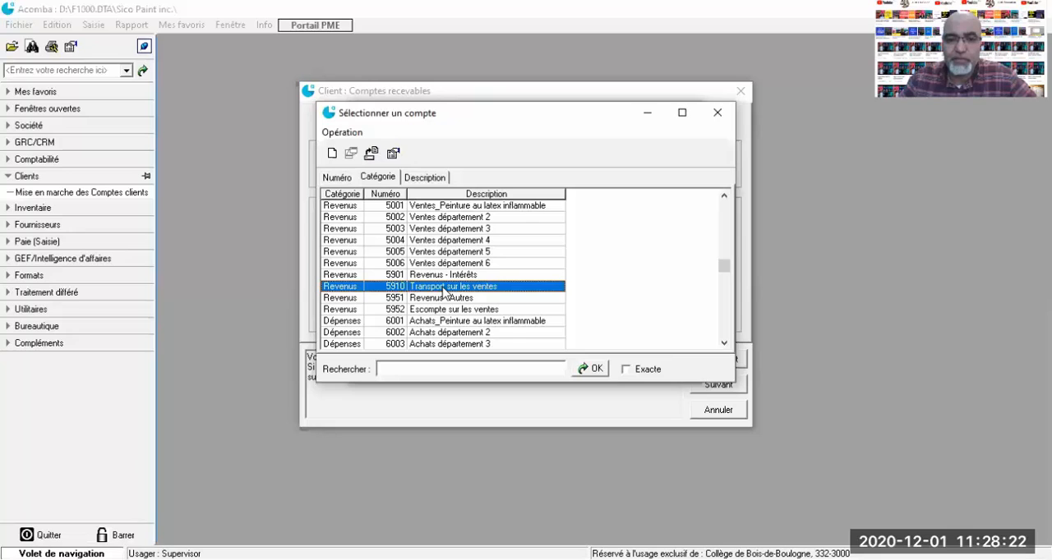
double_click(443, 287)
Assign account 5951 Revenus - Autres to the Pénalité row from the account list
left_click(451, 331)
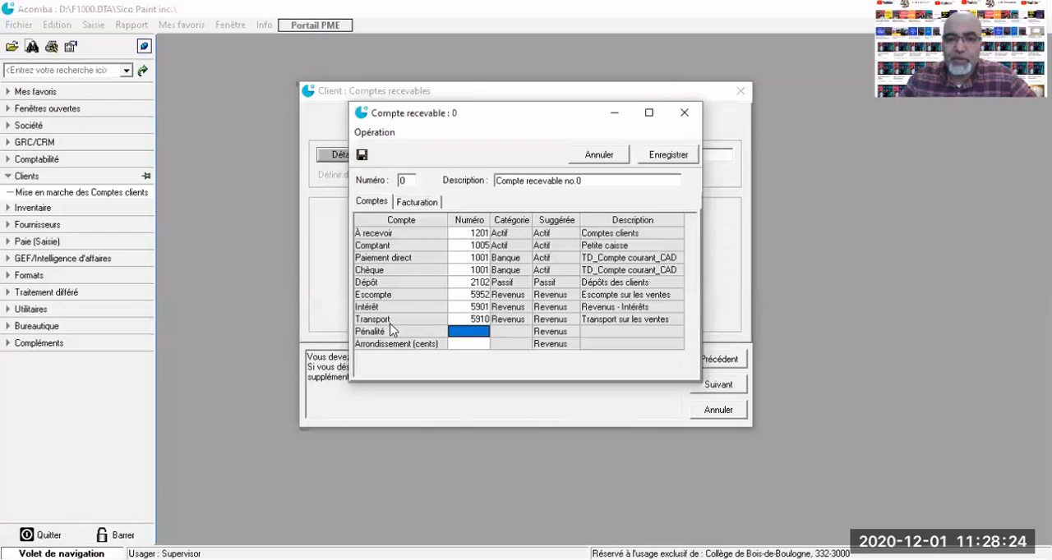
left_click(475, 332)
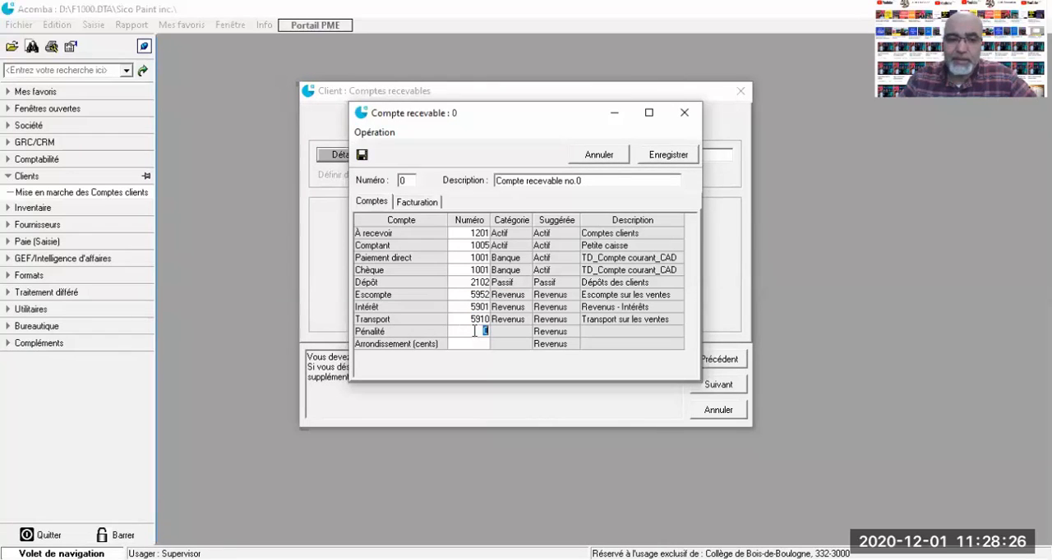
double_click(475, 331)
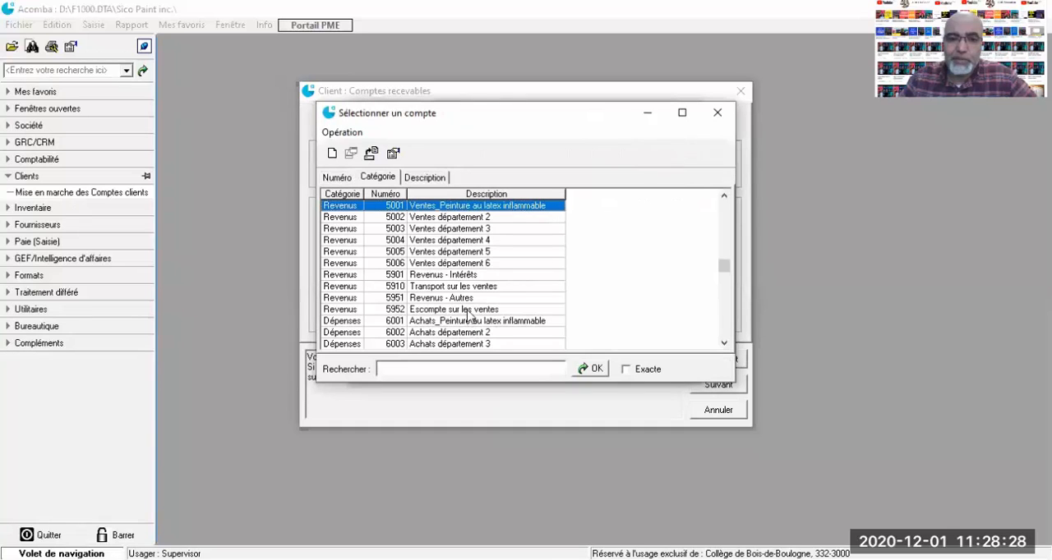
left_click(453, 298)
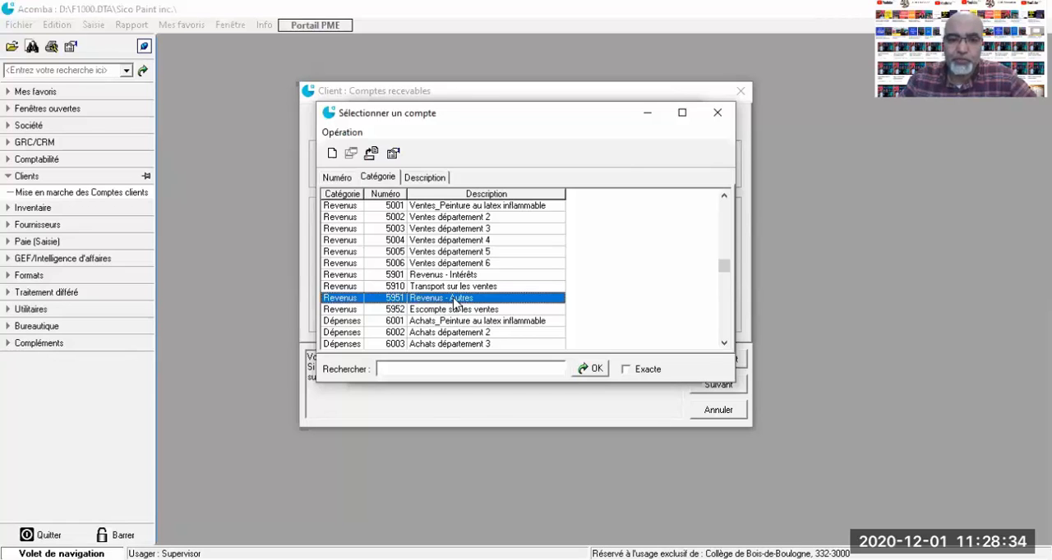
double_click(454, 299)
Set the Arrondissement (cents) account number to 9595 and continue to the billing settings
left_click(474, 344)
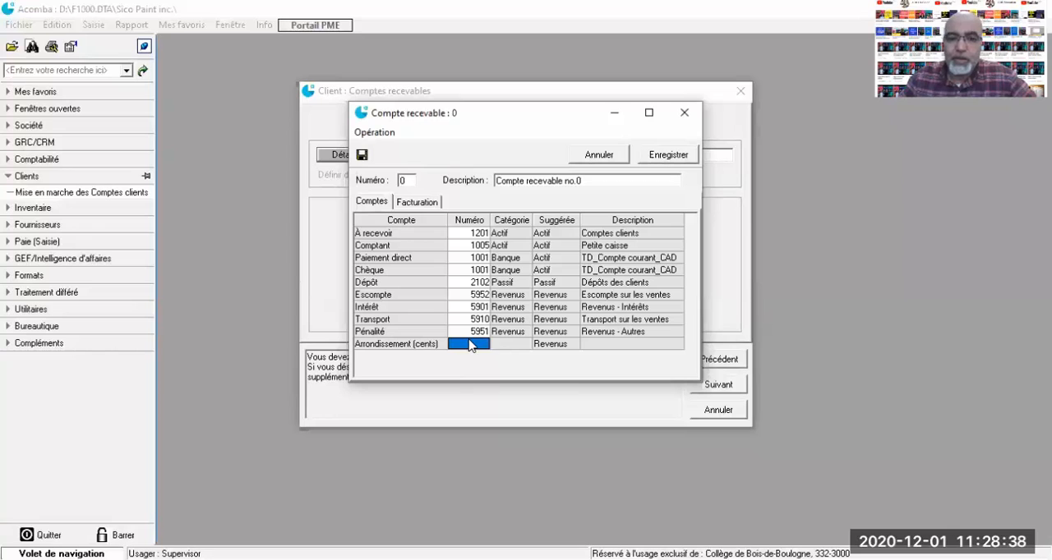
type("95")
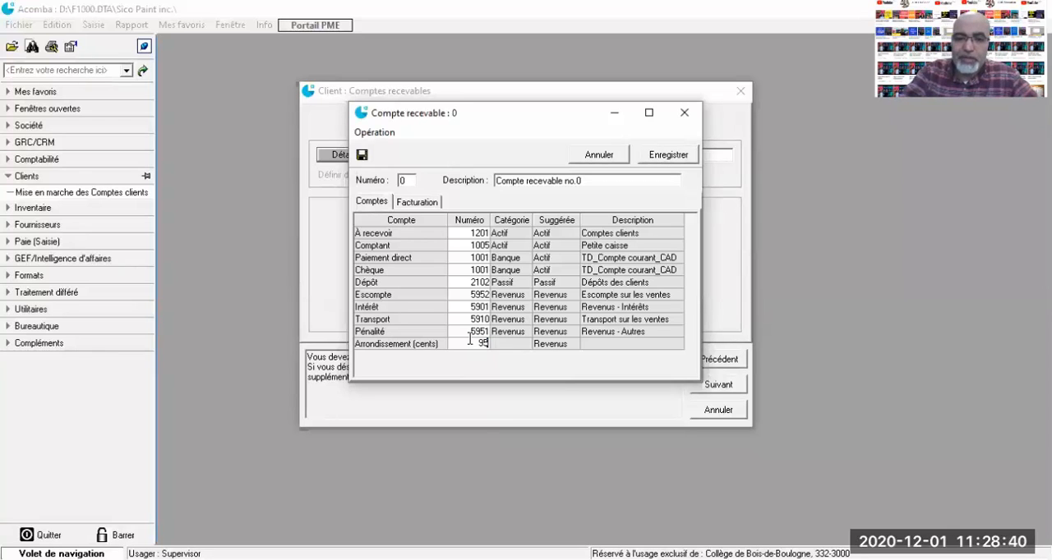
type("95")
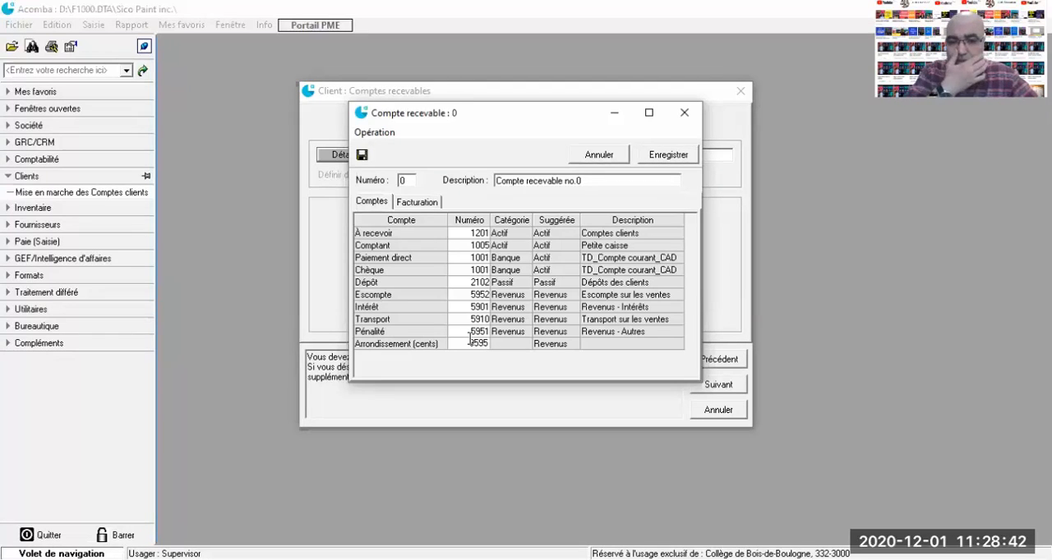
key("Return")
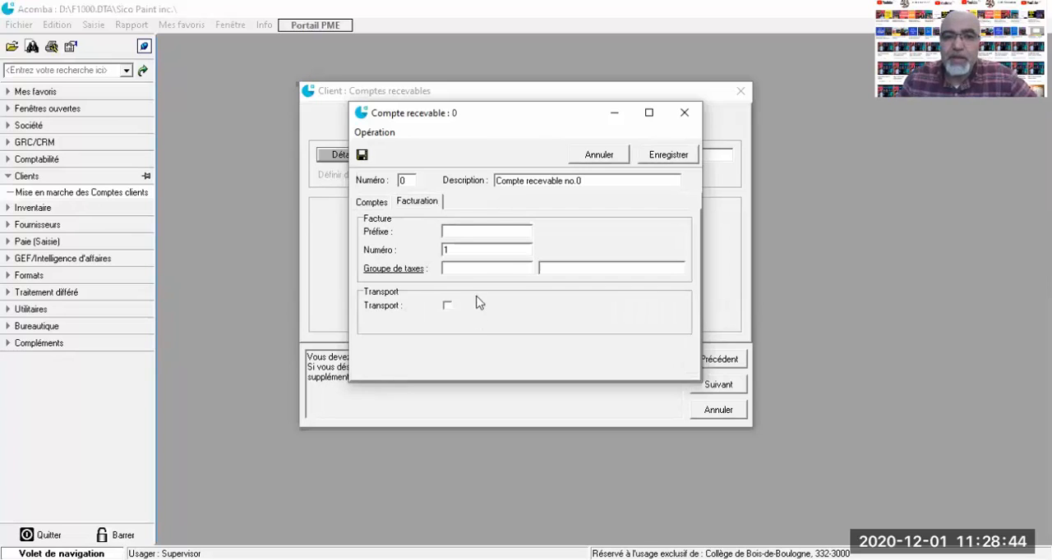
Assign the T.V.Q. (Québec) tax group to the invoicing settings of receivable account 0 and save the account
double_click(409, 180)
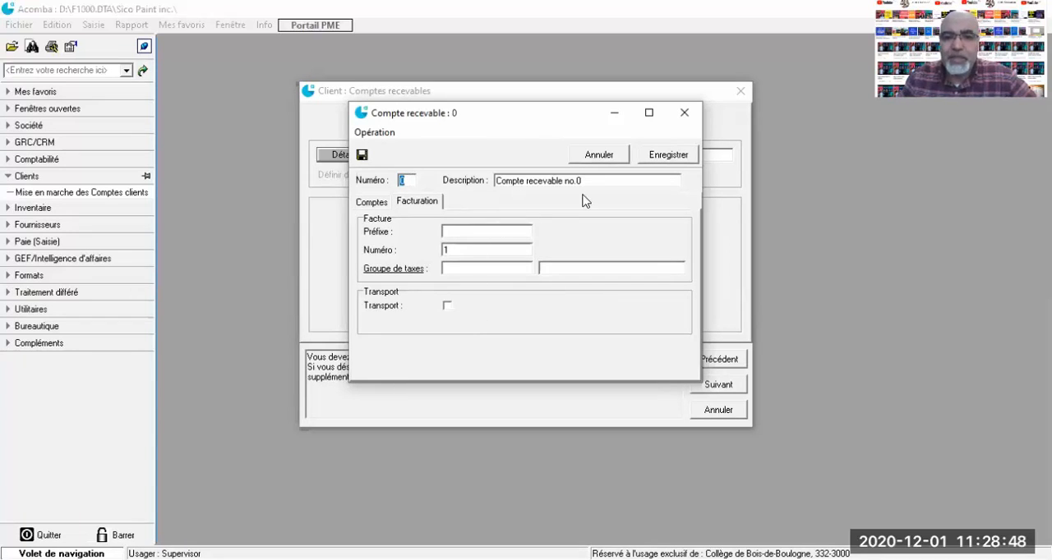
left_click(455, 268)
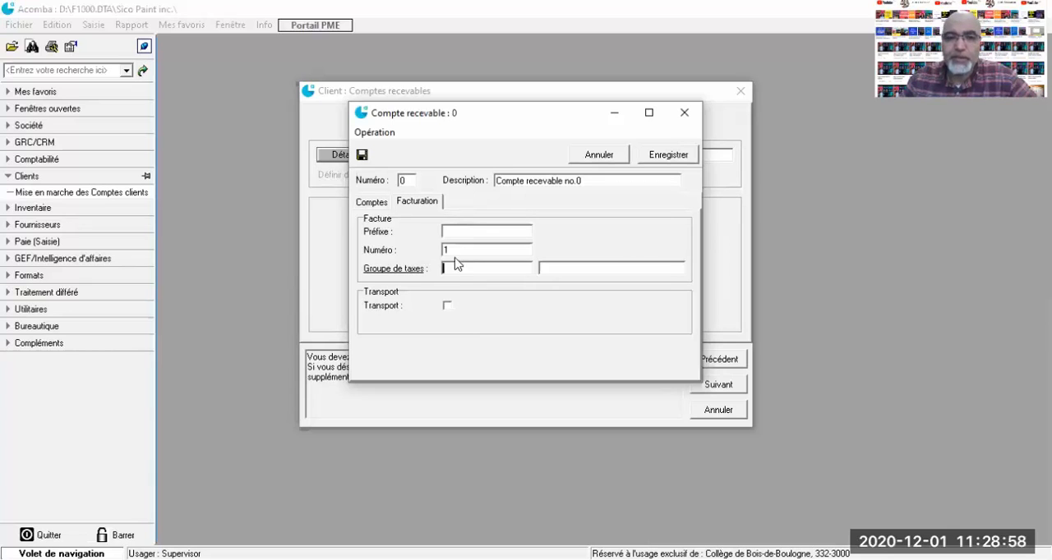
double_click(459, 268)
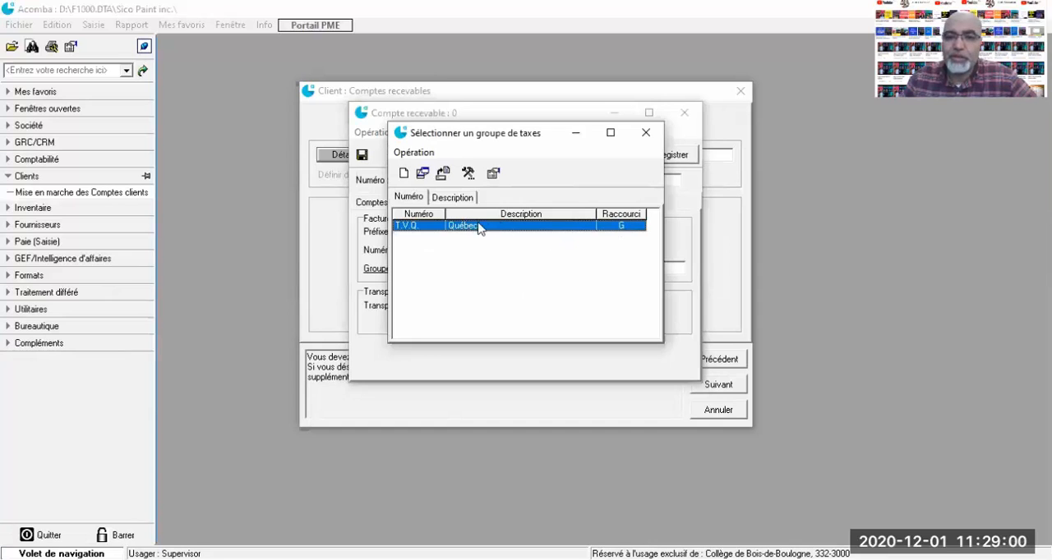
double_click(454, 227)
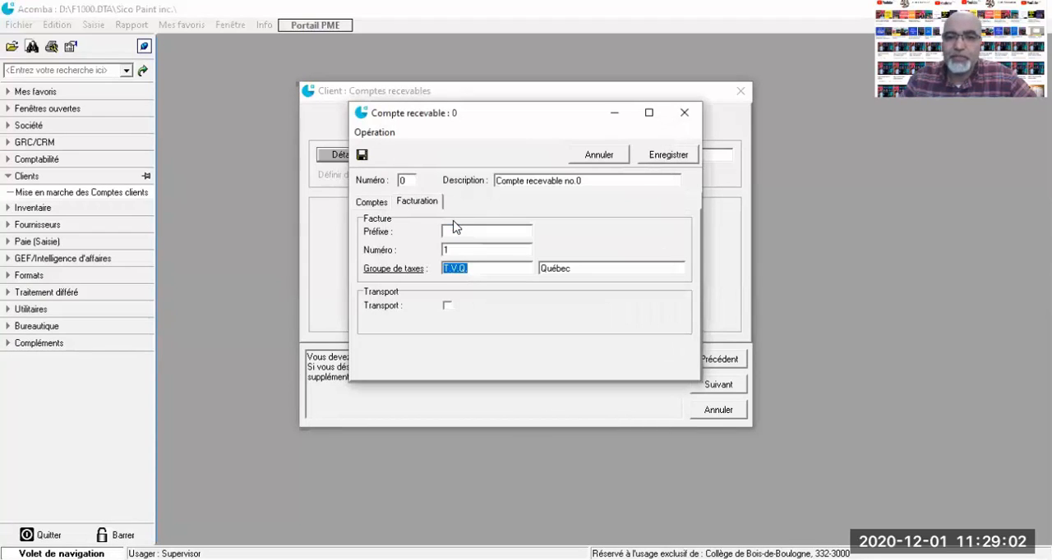
left_click(666, 160)
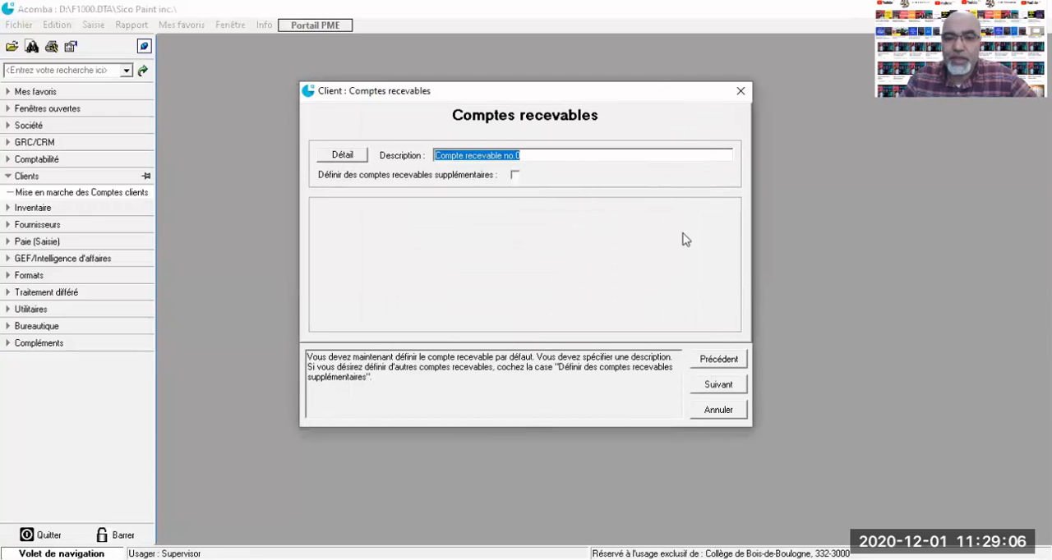
Continue to the startup summary, review its parameters, and finish the wizard by confirming the launch of the selected applications
left_click(718, 385)
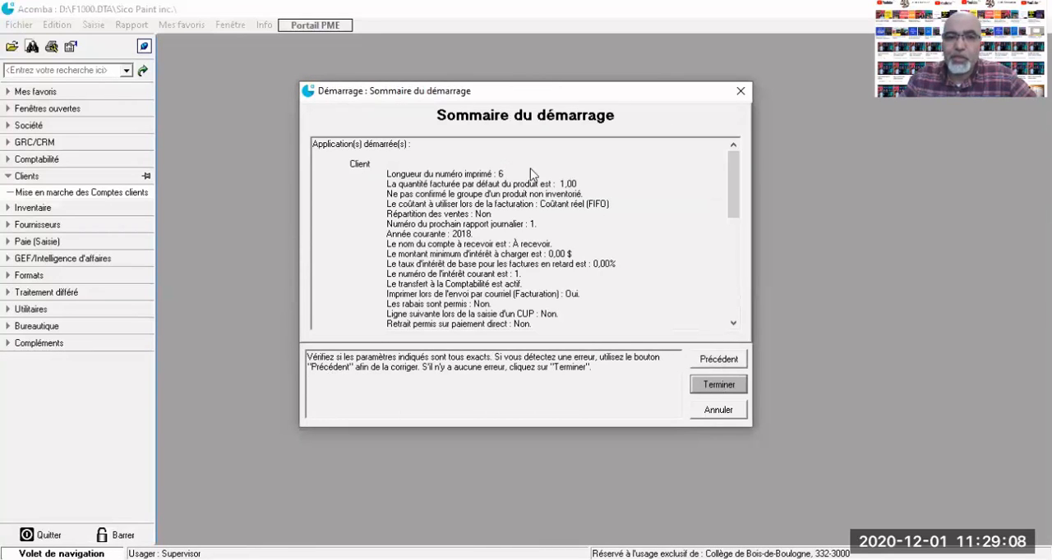
scroll(526, 197, "down", 10)
scroll(517, 220, "up", 6)
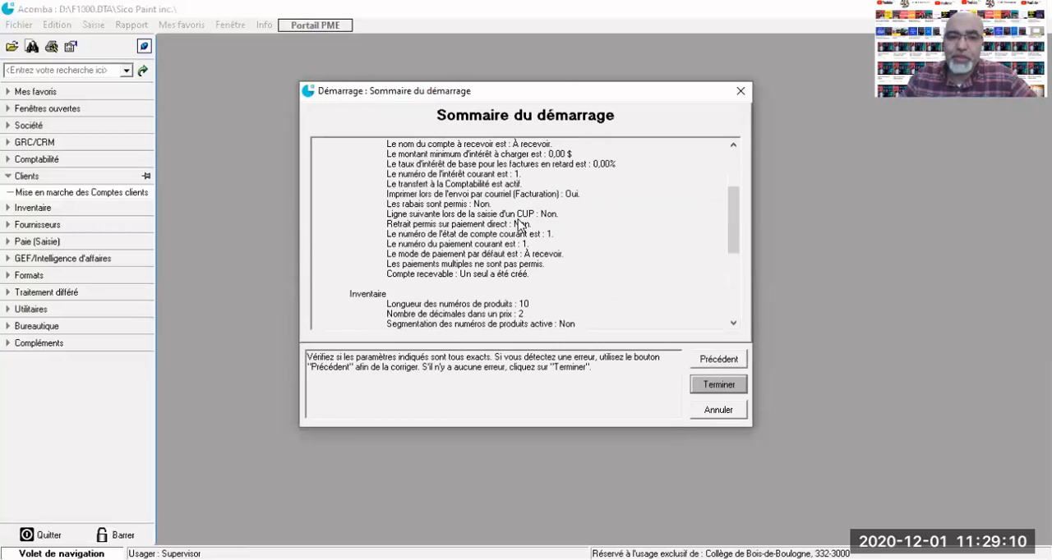
scroll(518, 222, "down", 6)
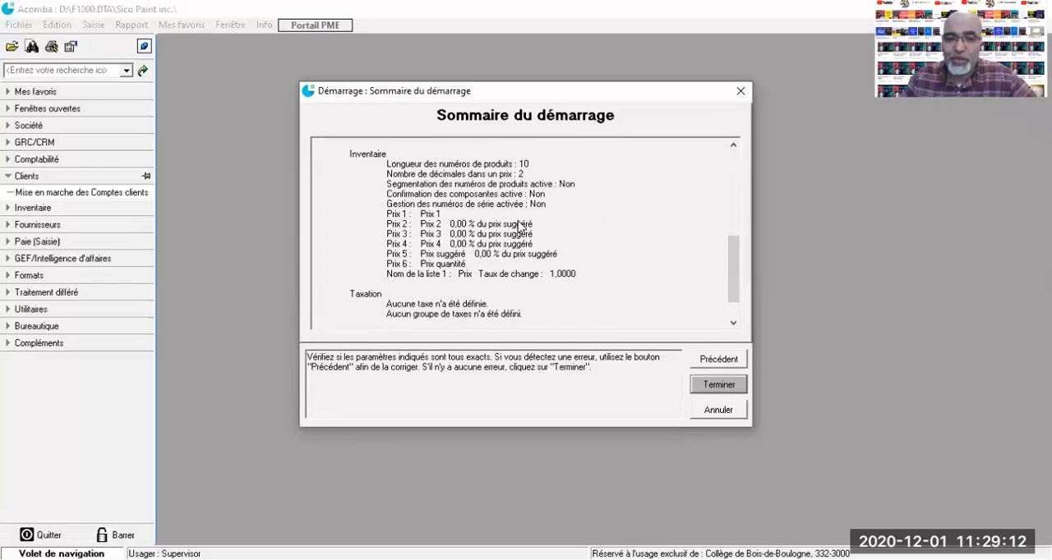
left_click(695, 386)
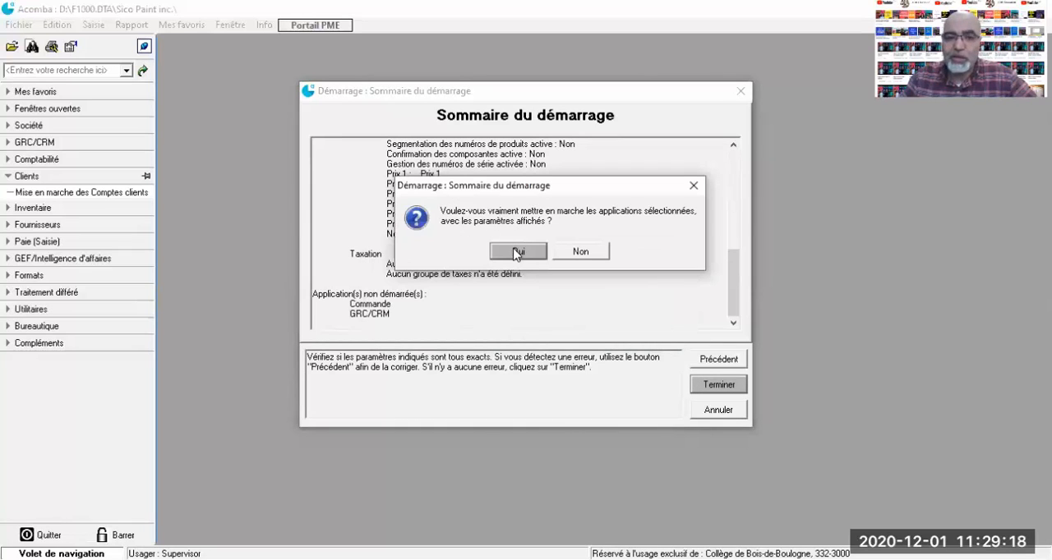
left_click(517, 252)
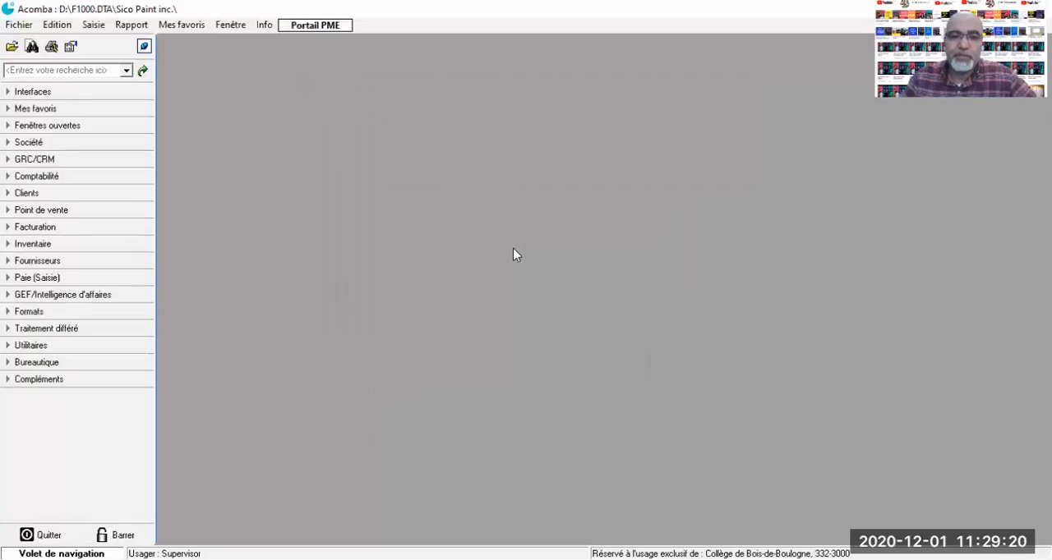
Examine the functions available under Clients, Facturation and Inventaire, collapsing each section after viewing it
left_click(9, 195)
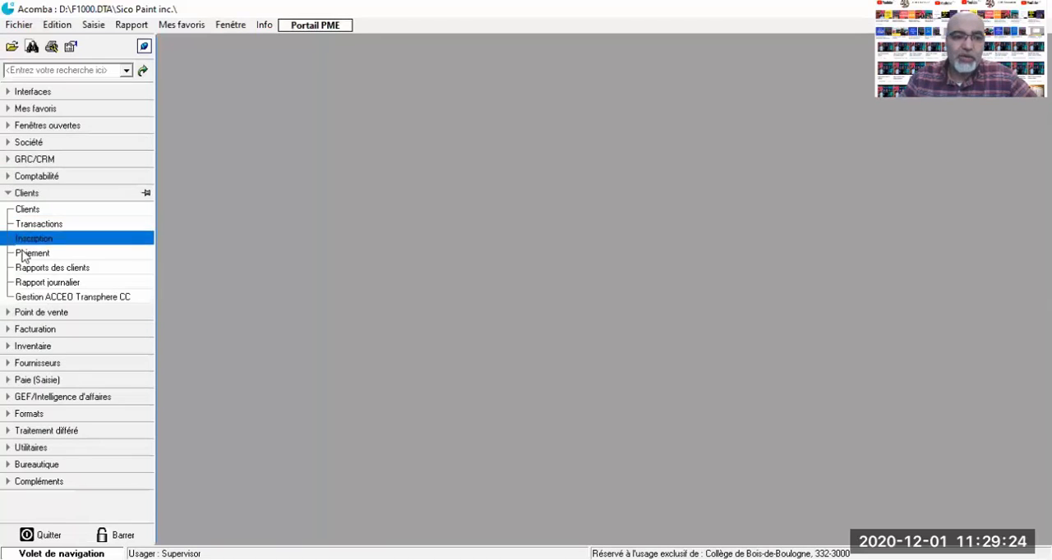
left_click(9, 195)
left_click(9, 230)
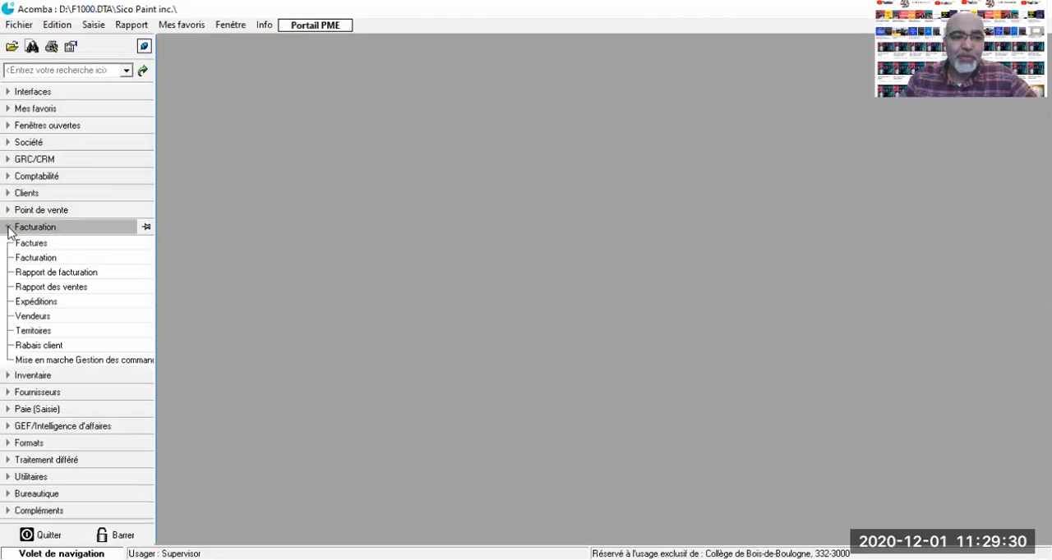
left_click(9, 230)
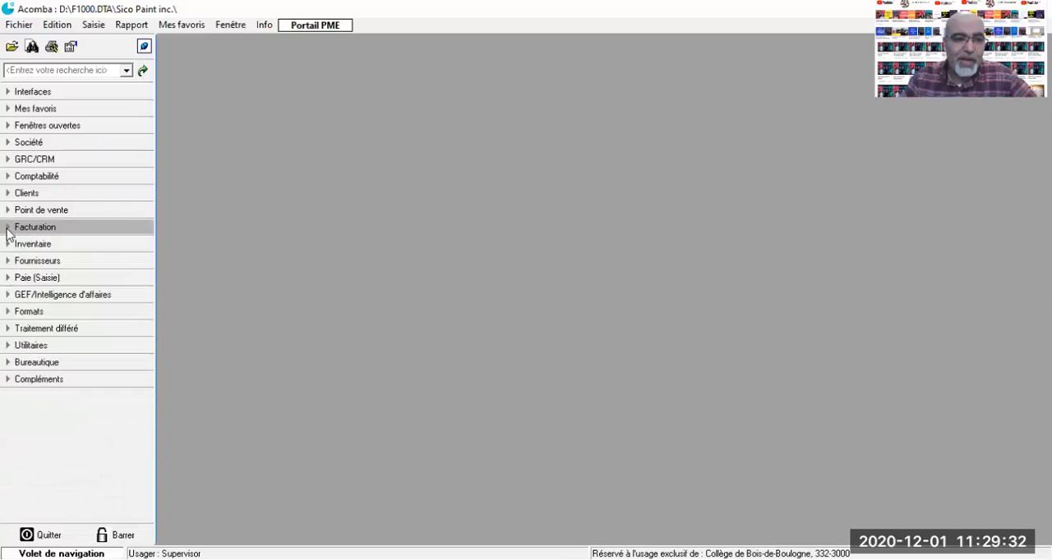
left_click(9, 247)
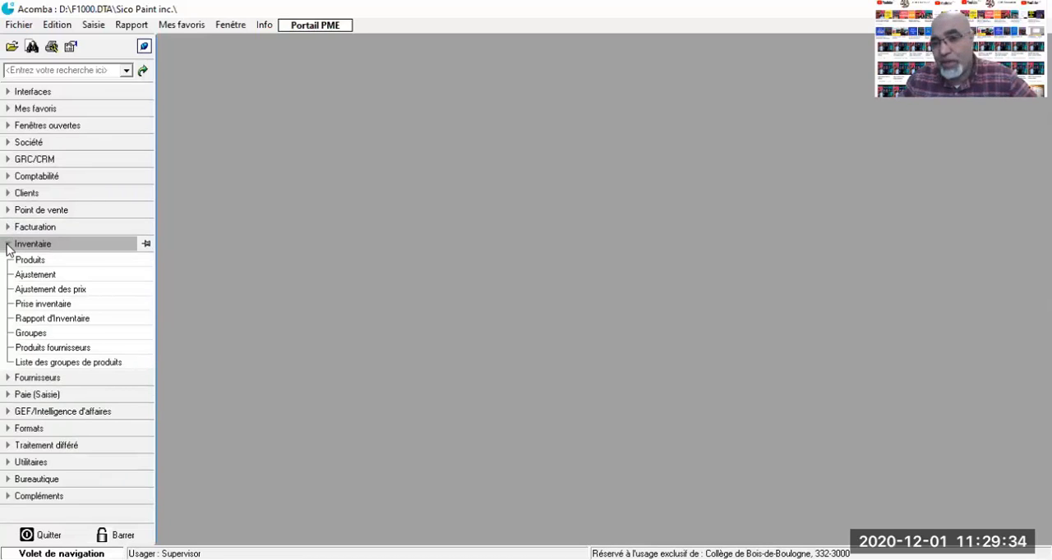
left_click(7, 245)
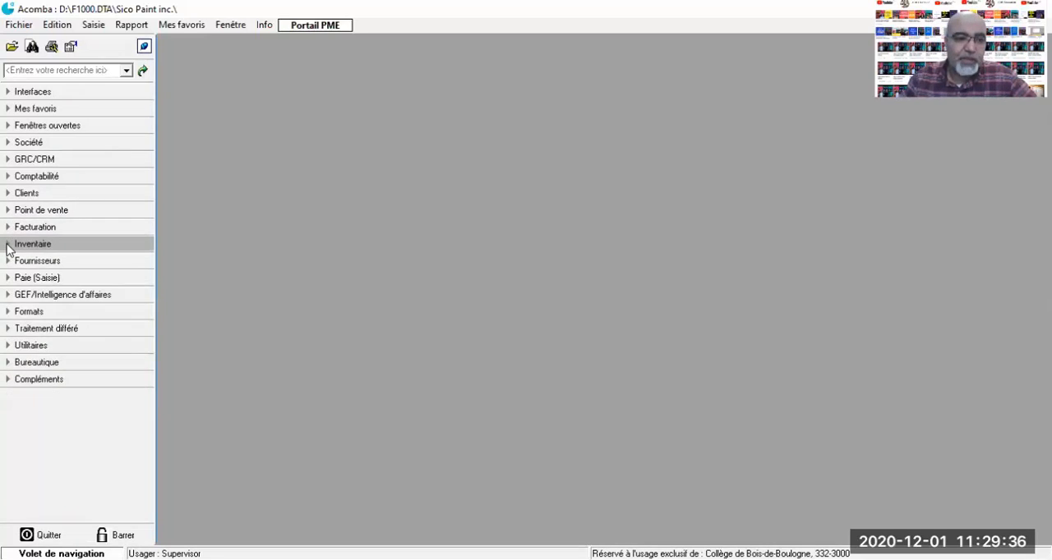